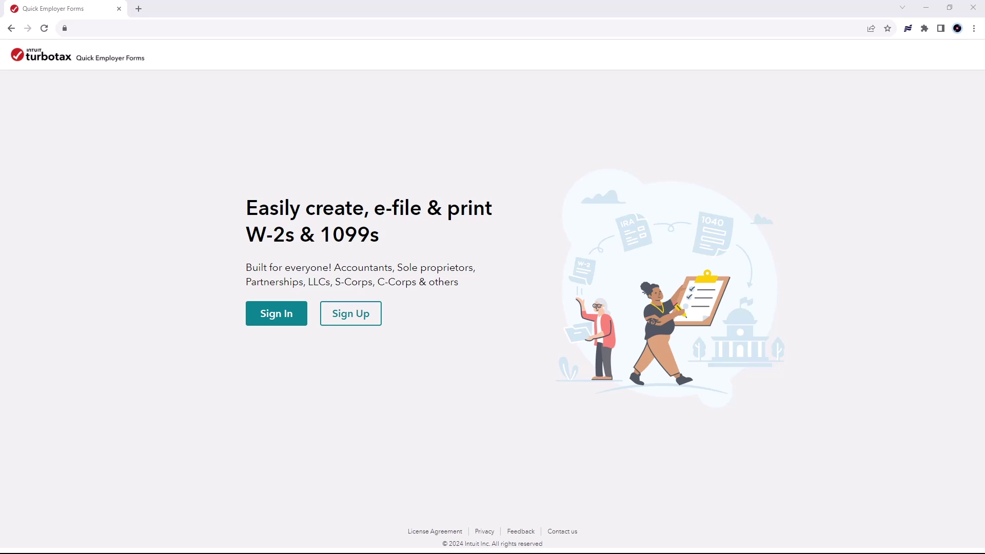
Start signing in from the Quick Employer Forms landing page.
{"action": "left_click", "coordinate": [282, 317]}
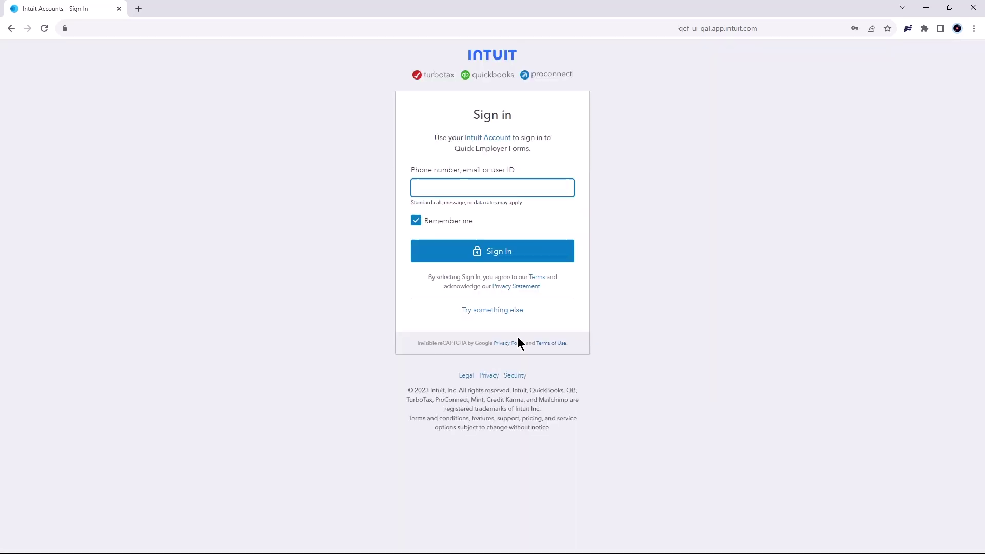
Submit the Intuit sign-in details and choose to import all businesses from 2022.
{"action": "left_click", "coordinate": [511, 254]}
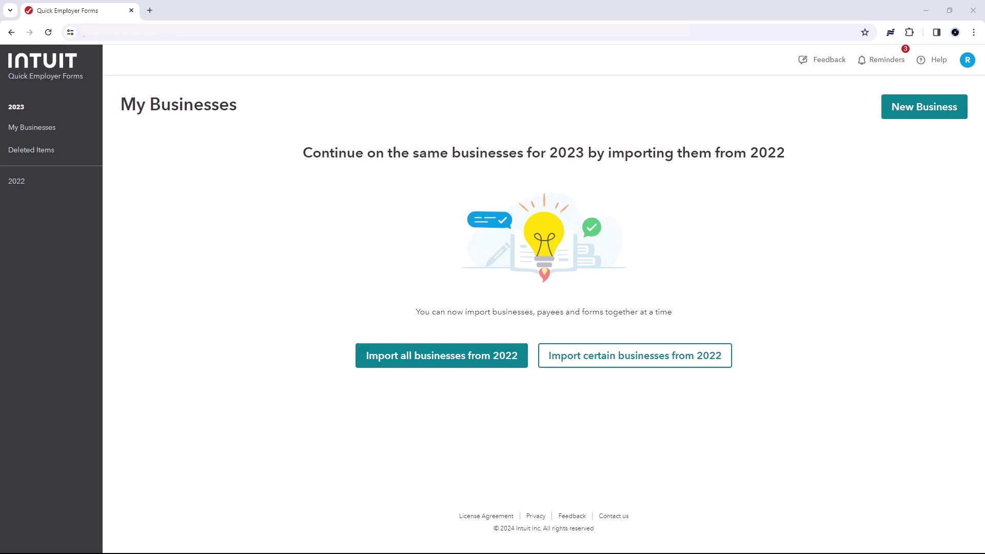
{"action": "left_click", "coordinate": [469, 368]}
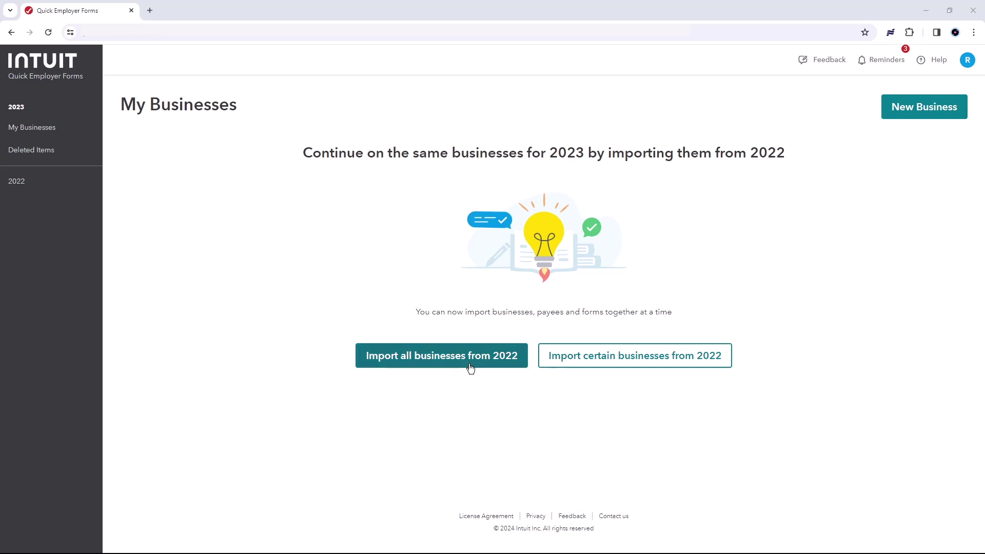
Try importing selected 2022 businesses, view the Import Business options, then point to New Business.
{"action": "left_click", "coordinate": [644, 365]}
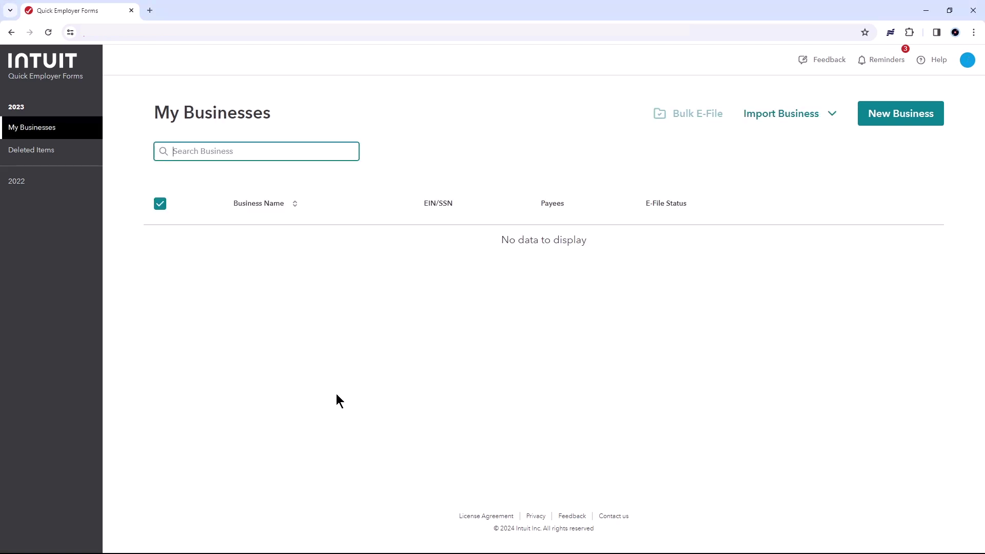
{"action": "left_click", "coordinate": [831, 116]}
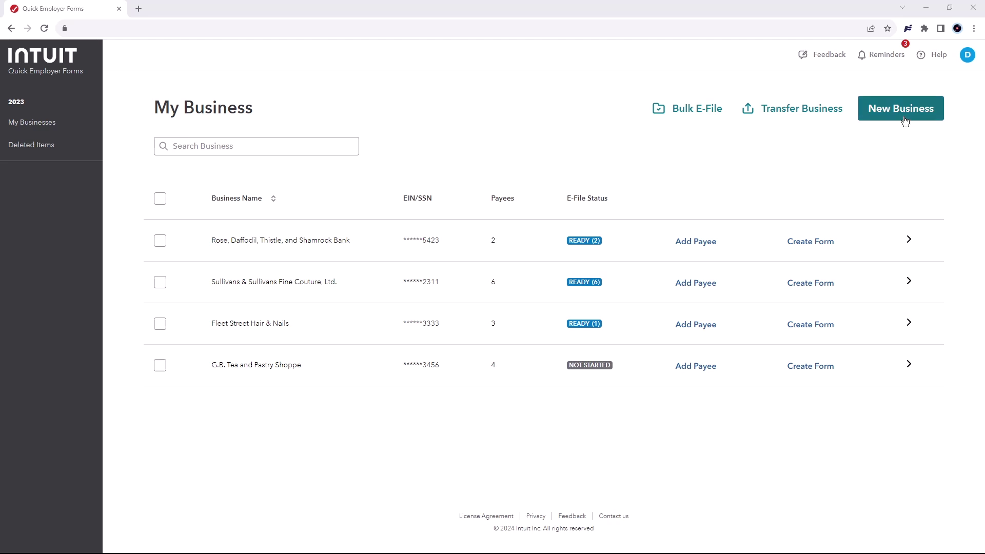
{"action": "left_click", "coordinate": [903, 117]}
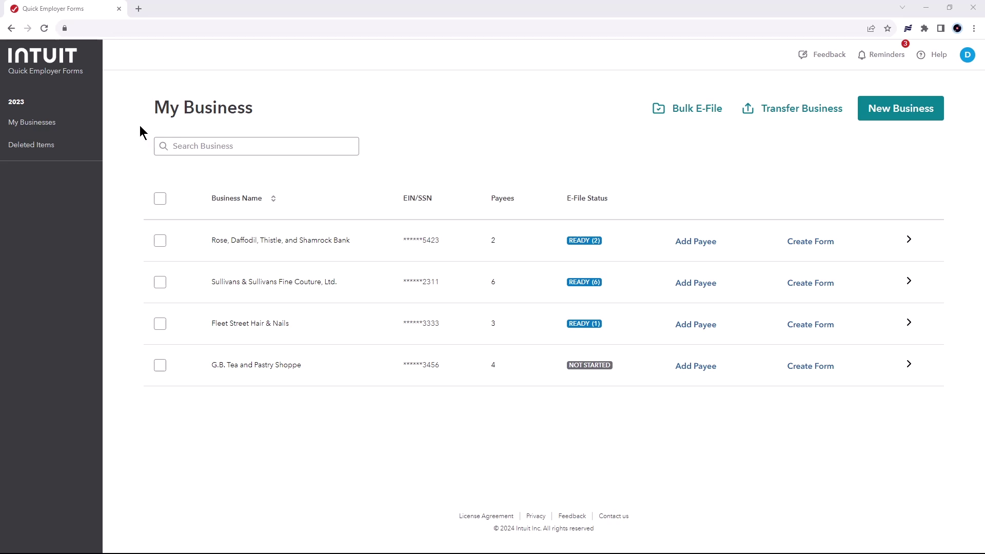
Sort the business list alphabetically by Business Name.
{"action": "left_click", "coordinate": [272, 198]}
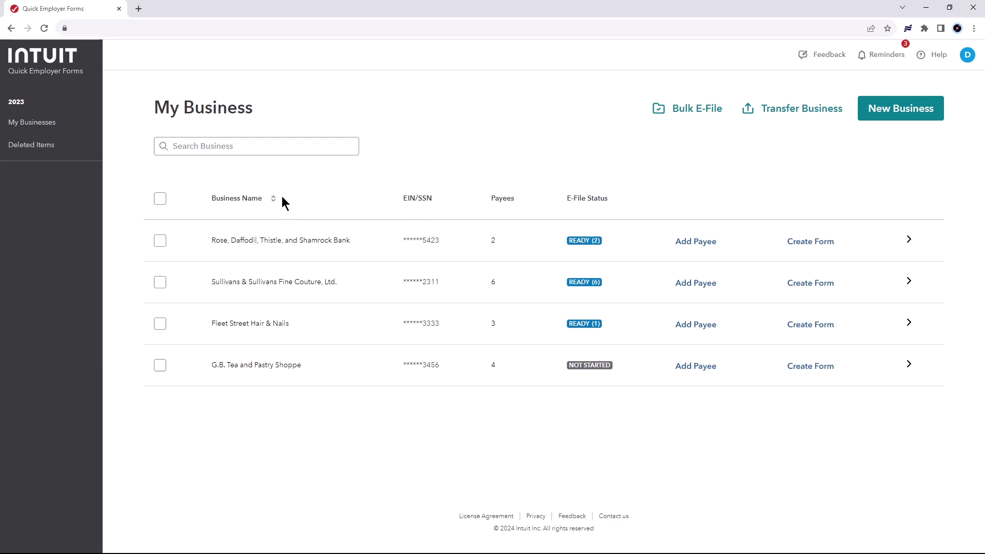
{"action": "left_click", "coordinate": [274, 199]}
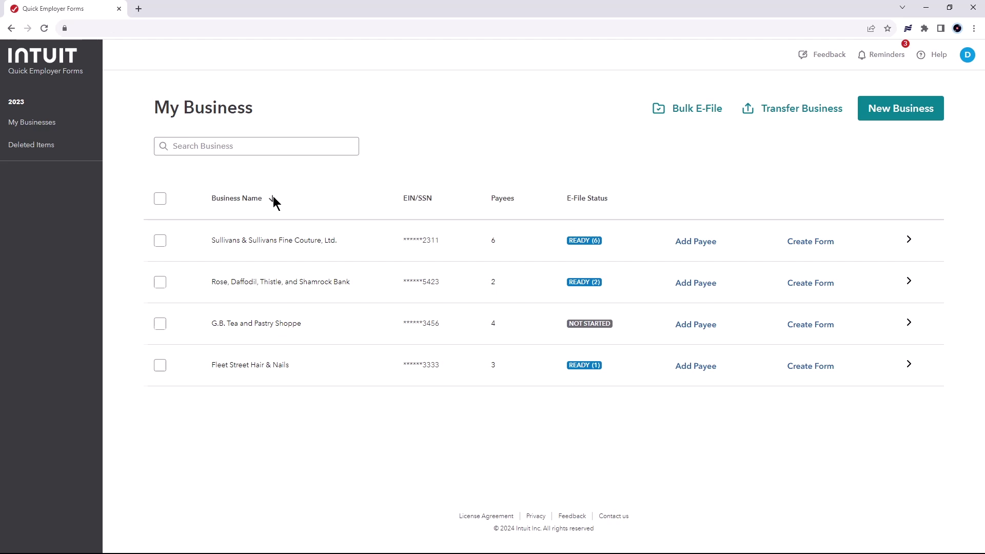
{"action": "left_click", "coordinate": [273, 199]}
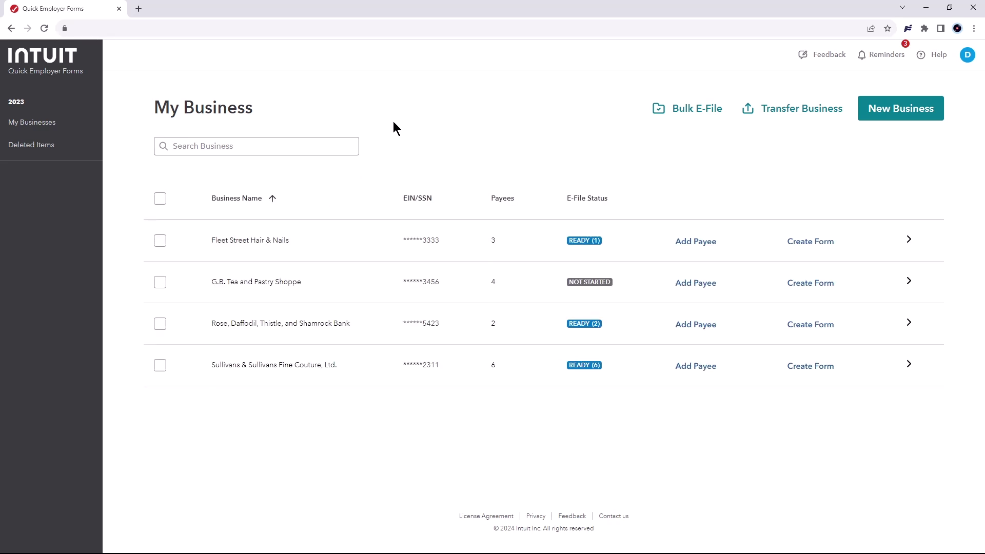
Bring up Sullivans & Sullivans Fine Couture, Ltd. and view its Business Details.
{"action": "left_click", "coordinate": [176, 146]}
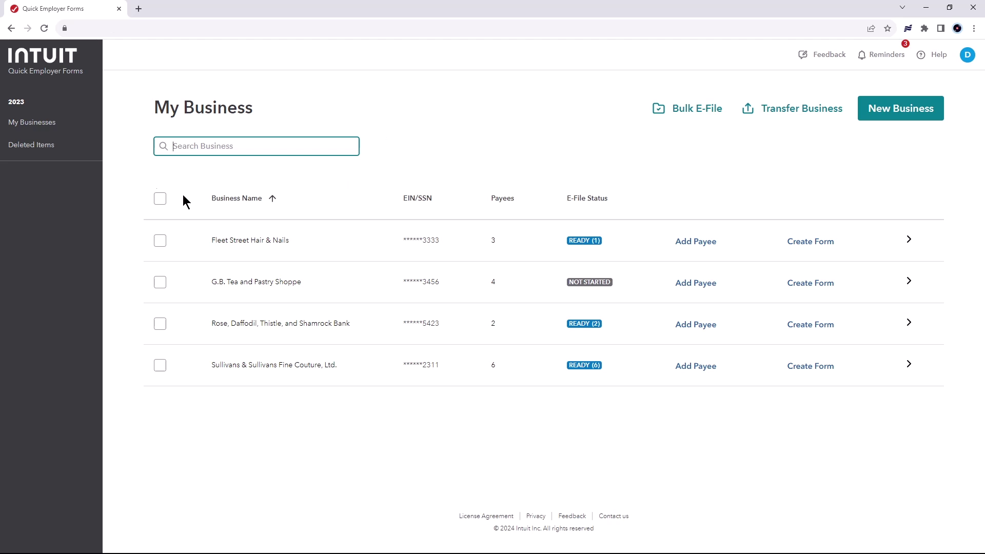
{"action": "left_click", "coordinate": [60, 123]}
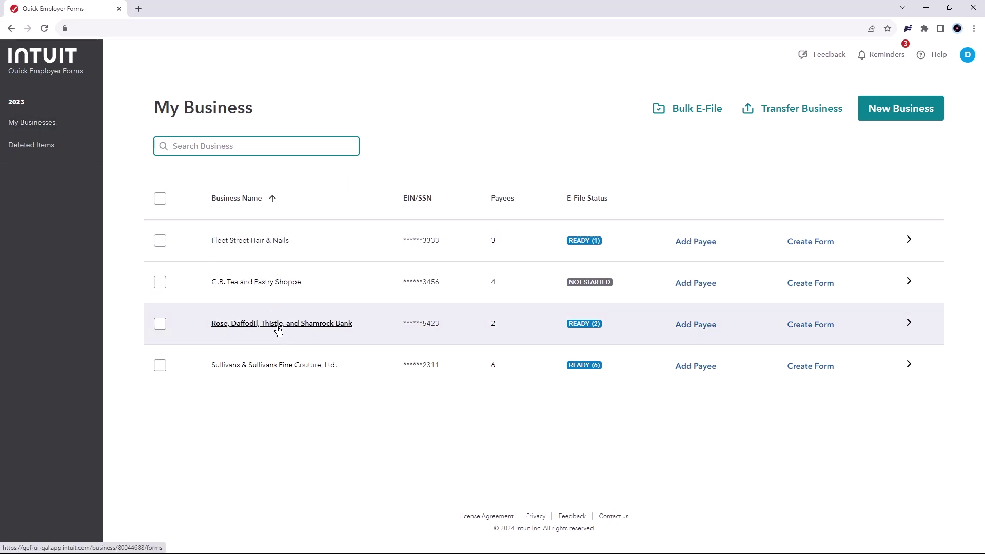
{"action": "left_click", "coordinate": [287, 366]}
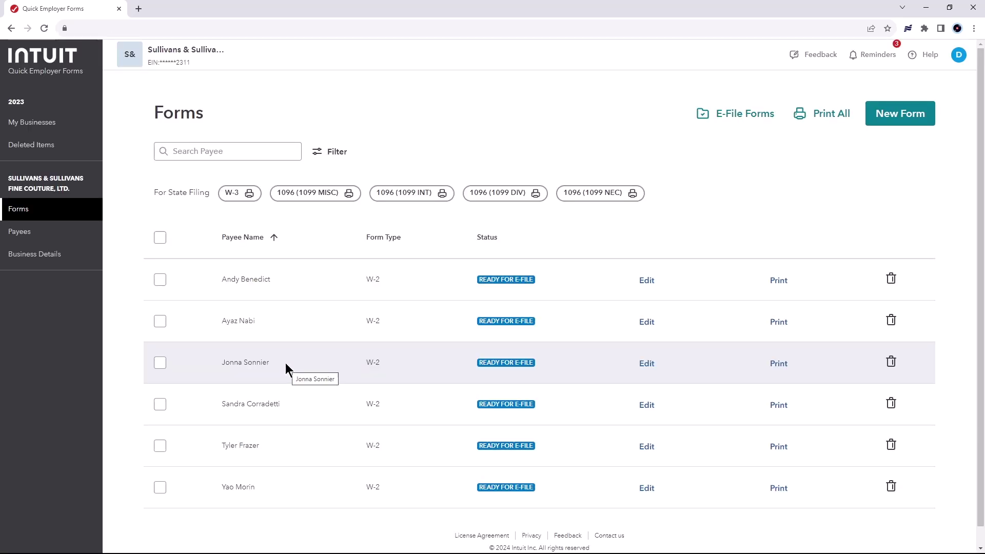
{"action": "left_click", "coordinate": [54, 261]}
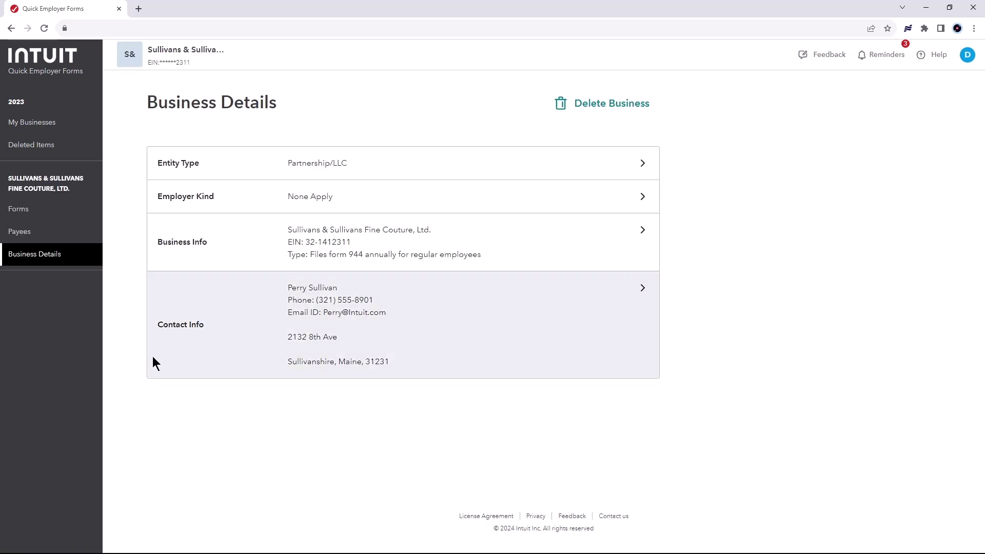
Show the six W-2 payees of Sullivans & Sullivans Fine Couture.
{"action": "left_click", "coordinate": [61, 240]}
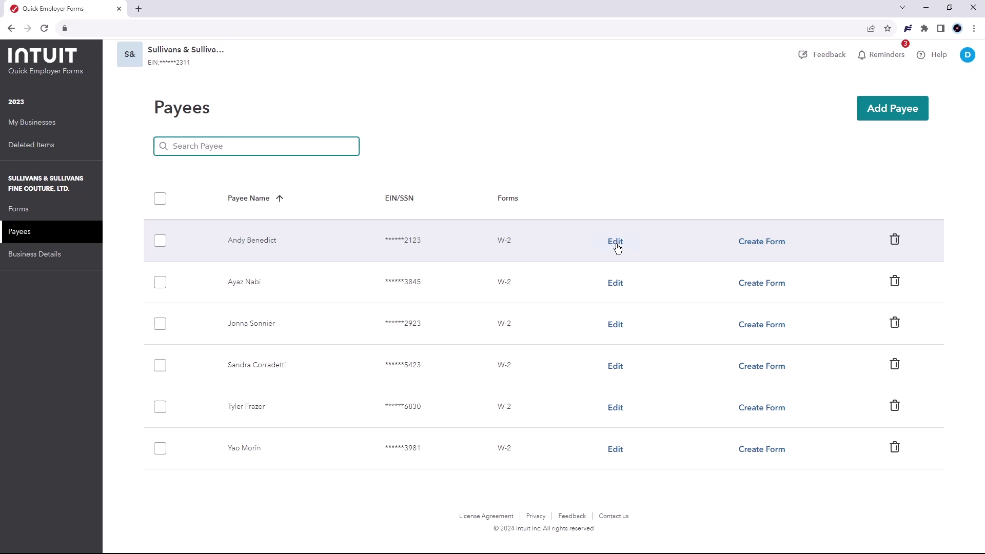
{"action": "left_click", "coordinate": [617, 243]}
Point out a payee row's actions, then return to the six ready-to-e-file W-2s.
{"action": "left_click", "coordinate": [762, 242]}
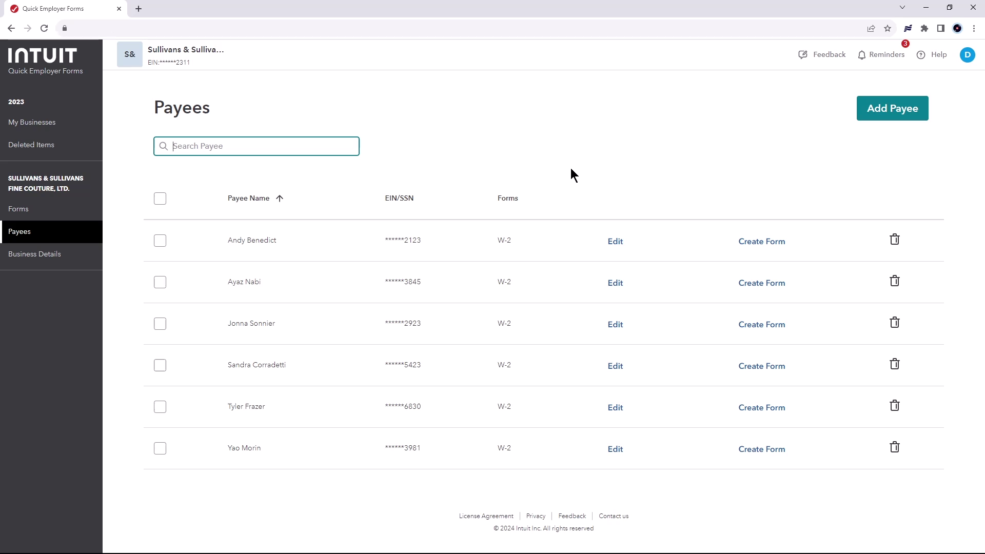
{"action": "left_click", "coordinate": [74, 214]}
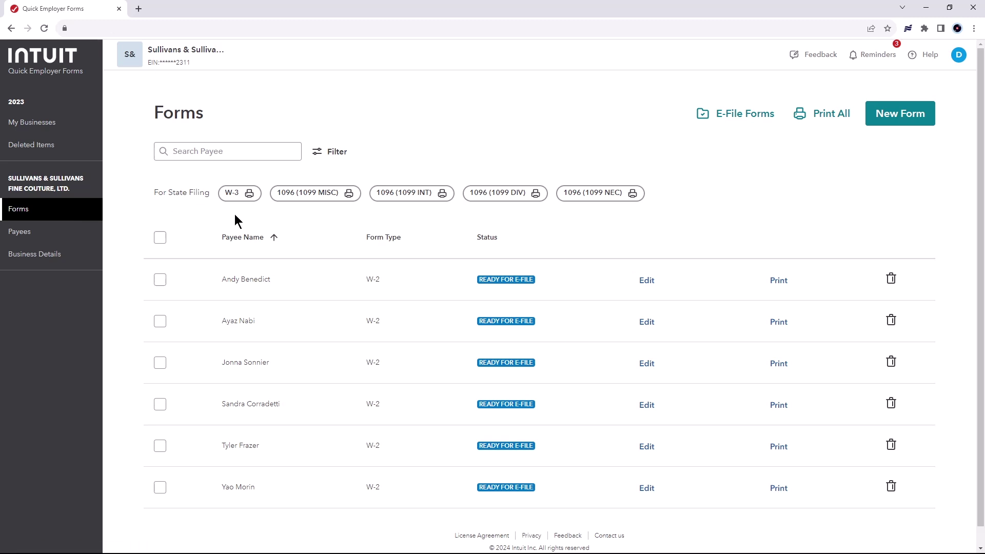
Preview the form filter options, then start a new W-2 for the business.
{"action": "left_click", "coordinate": [342, 156]}
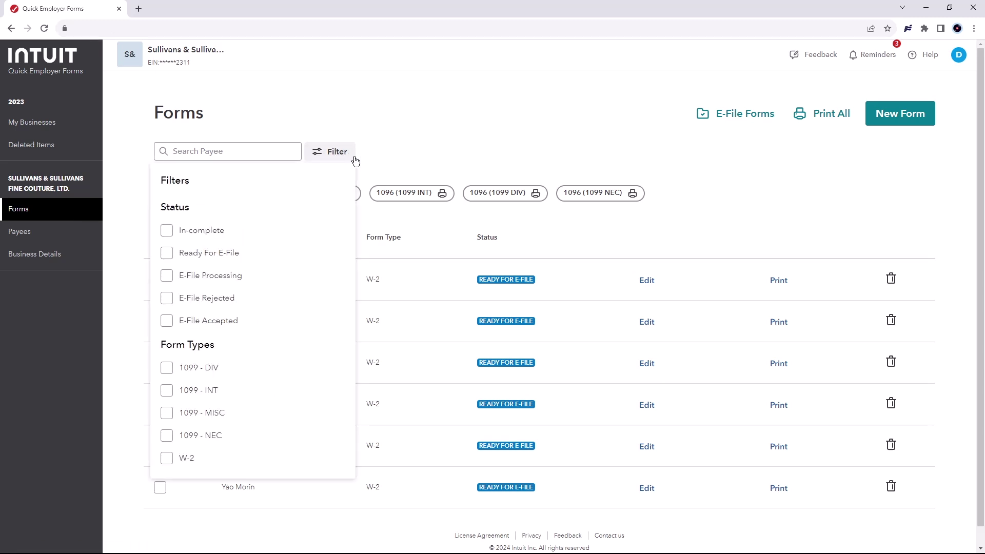
{"action": "left_click", "coordinate": [383, 144]}
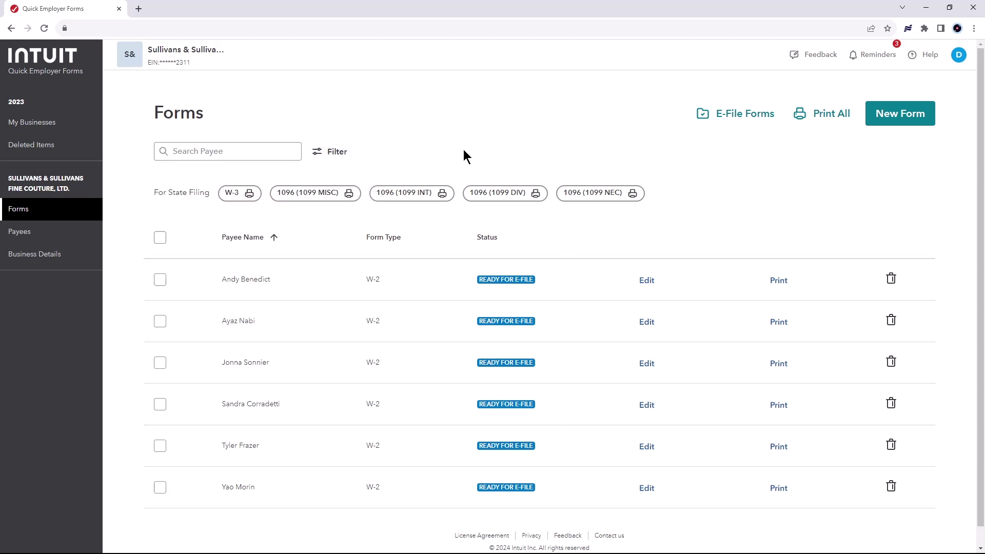
{"action": "left_click", "coordinate": [894, 124]}
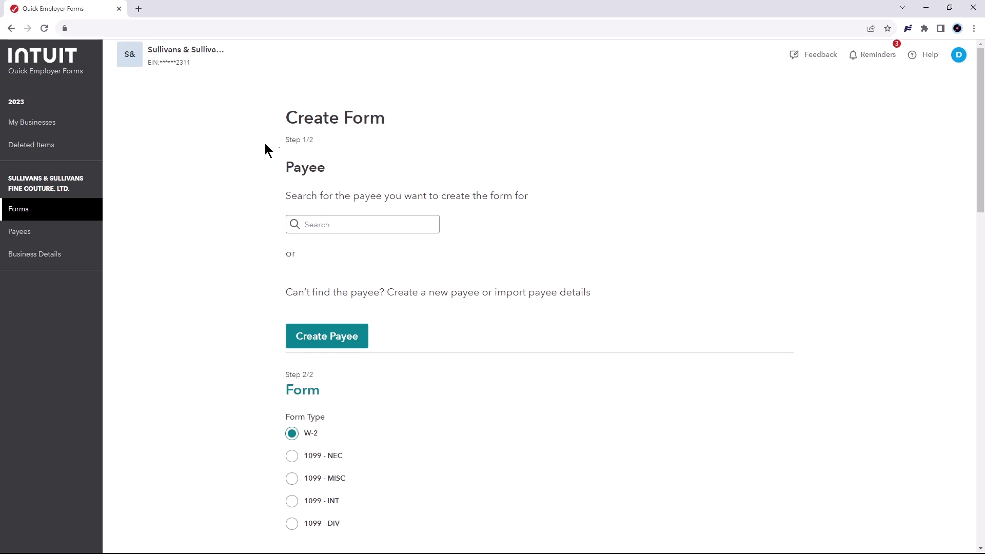
{"action": "left_click", "coordinate": [318, 226]}
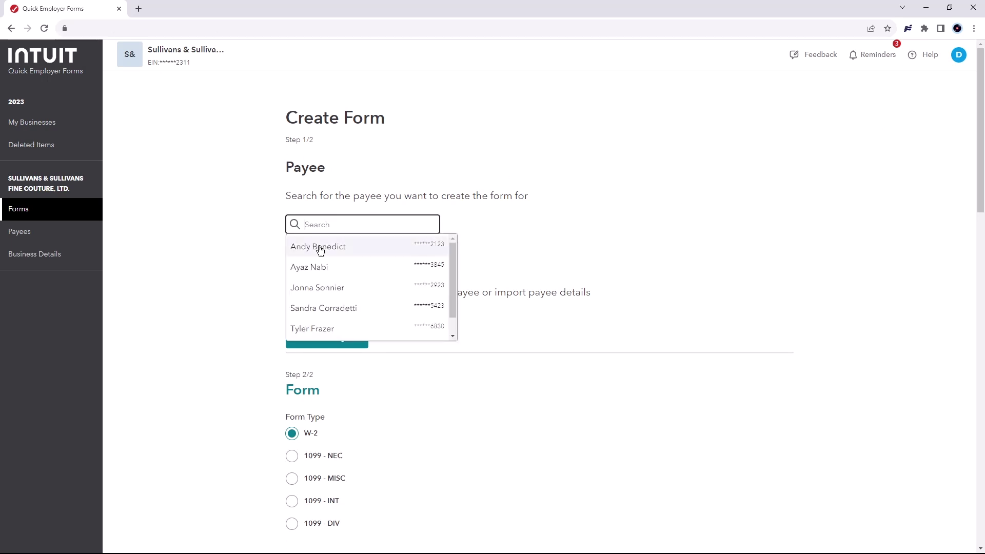
{"action": "left_click", "coordinate": [318, 268]}
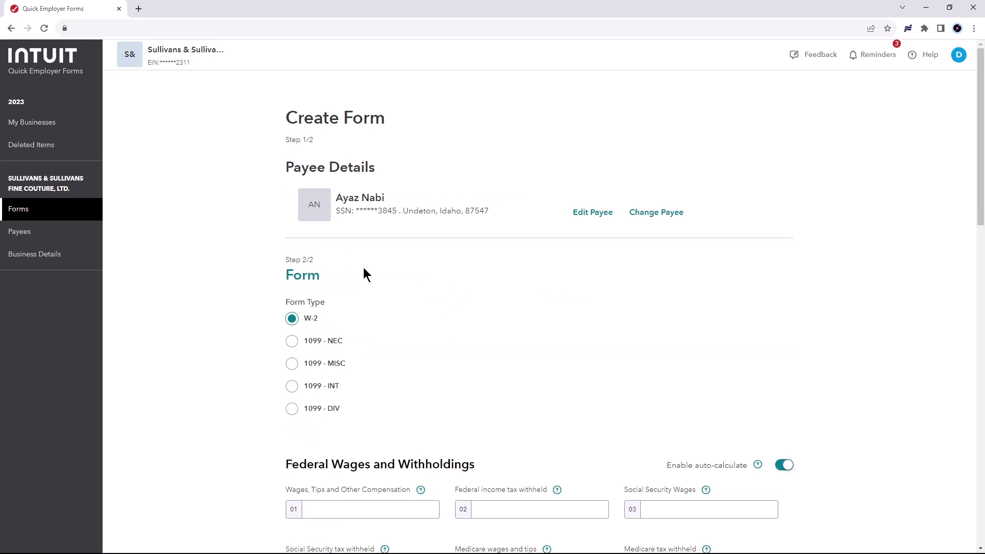
{"action": "scroll", "coordinate": [366, 269], "scroll_direction": "down", "scroll_amount": 3}
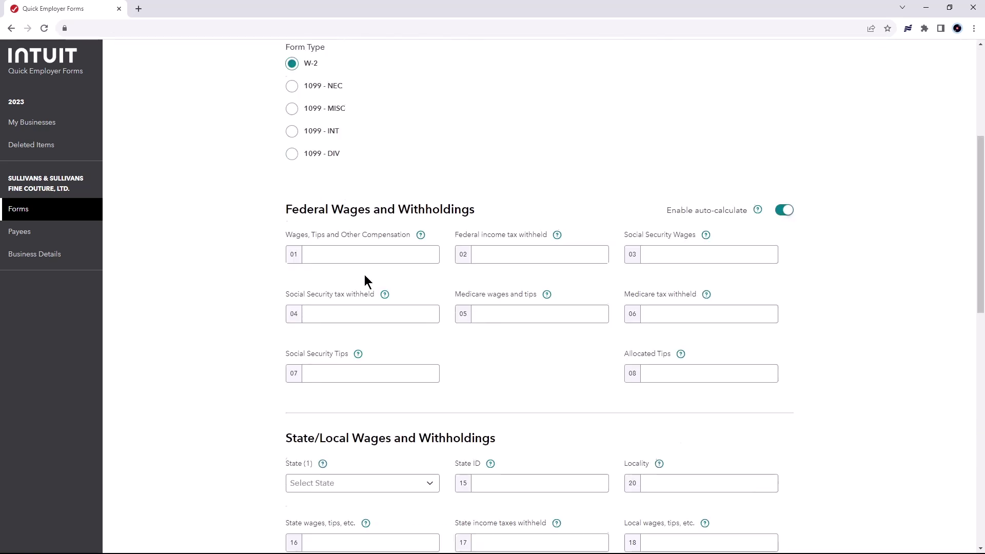
{"action": "scroll", "coordinate": [364, 275], "scroll_direction": "down", "scroll_amount": 1}
{"action": "scroll", "coordinate": [365, 275], "scroll_direction": "down", "scroll_amount": 1}
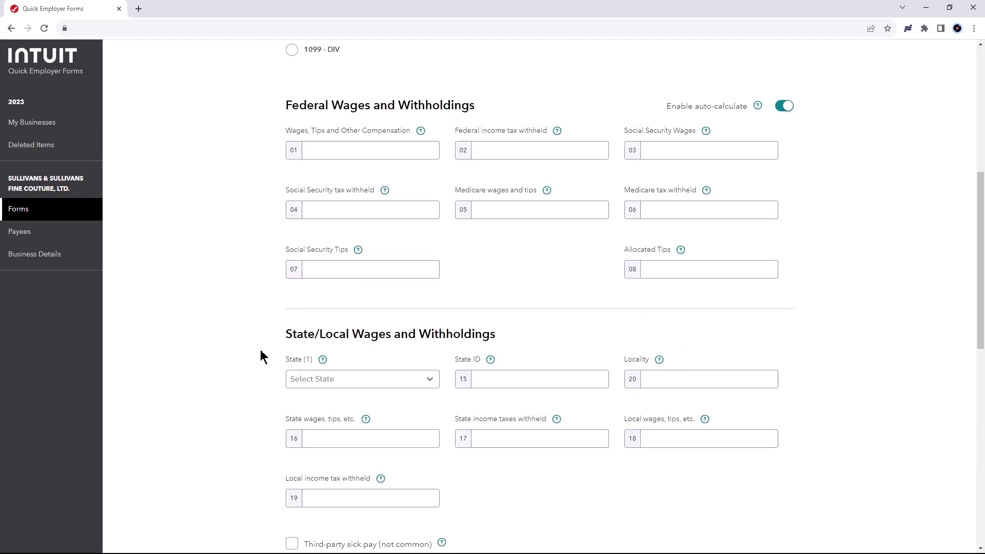
{"action": "scroll", "coordinate": [172, 412], "scroll_direction": "down", "scroll_amount": 1}
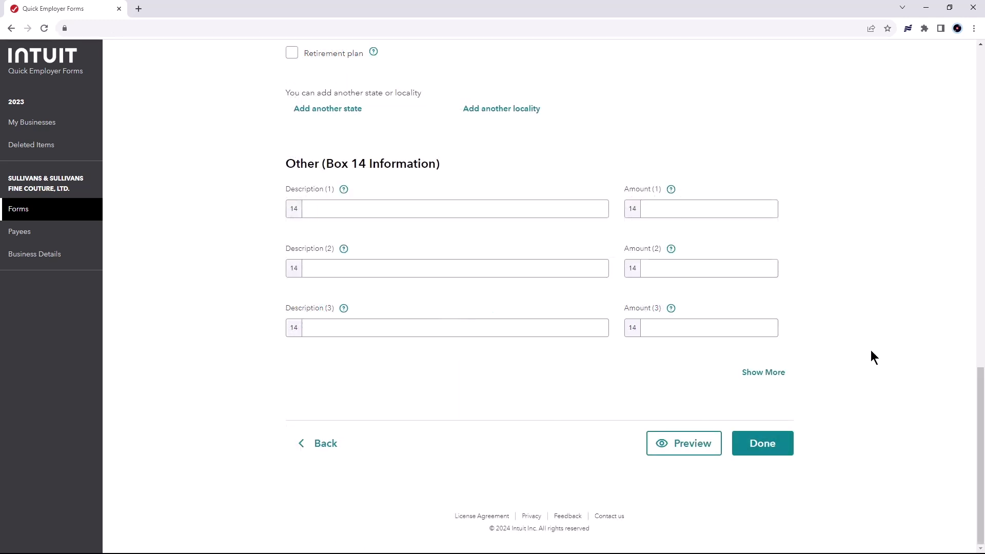
{"action": "left_click", "coordinate": [763, 447]}
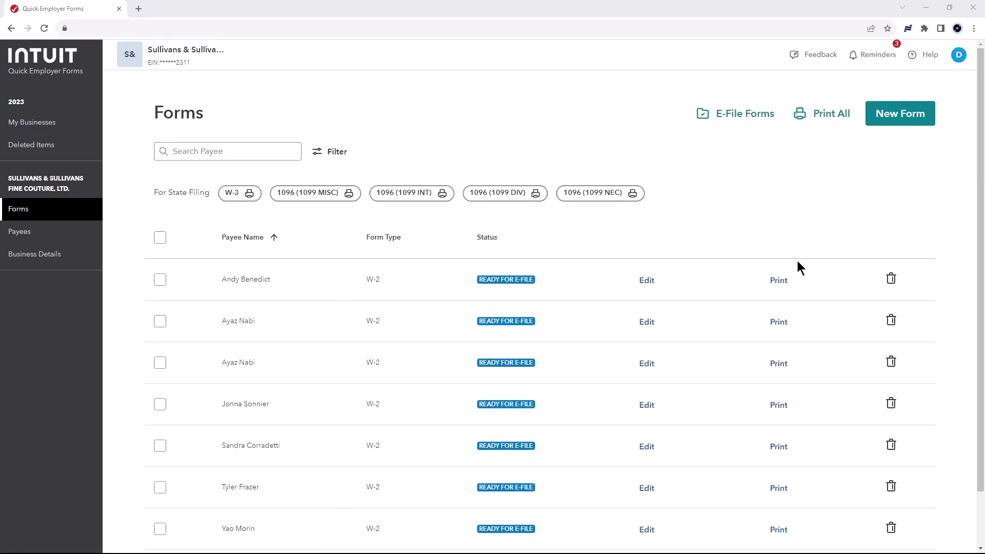
{"action": "left_click", "coordinate": [780, 283]}
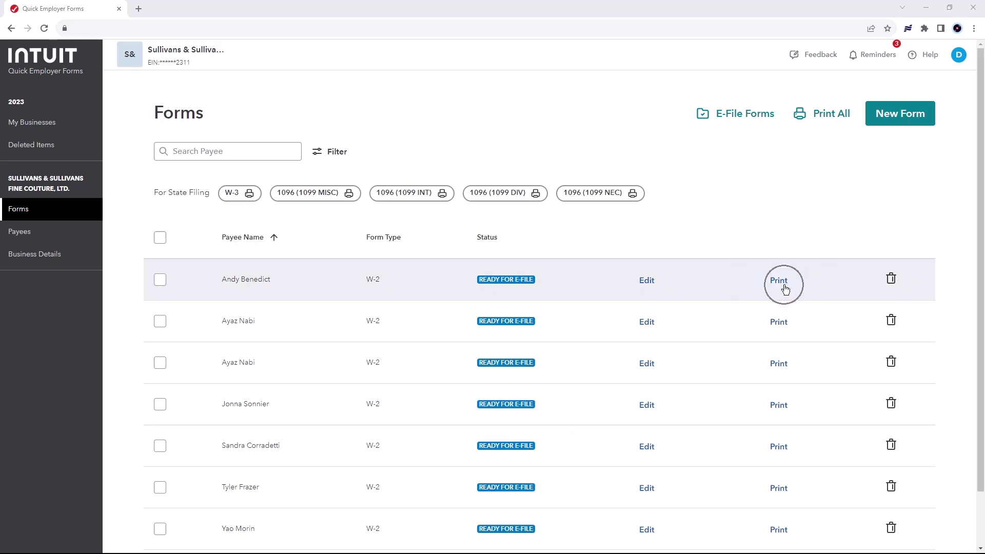
{"action": "left_click", "coordinate": [821, 115]}
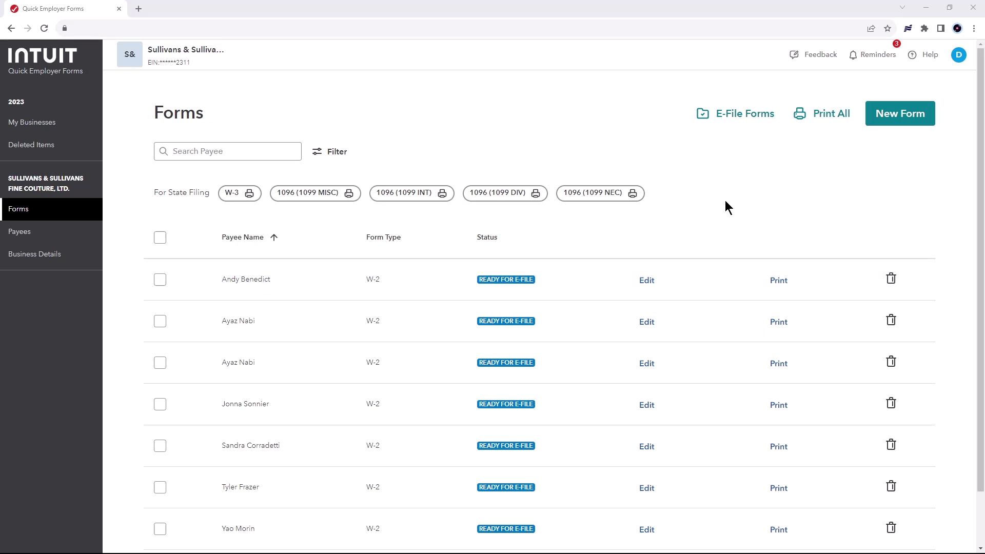
{"action": "scroll", "coordinate": [671, 158], "scroll_direction": "down", "scroll_amount": 2}
{"action": "scroll", "coordinate": [669, 162], "scroll_direction": "up", "scroll_amount": 2}
{"action": "left_click", "coordinate": [327, 199]}
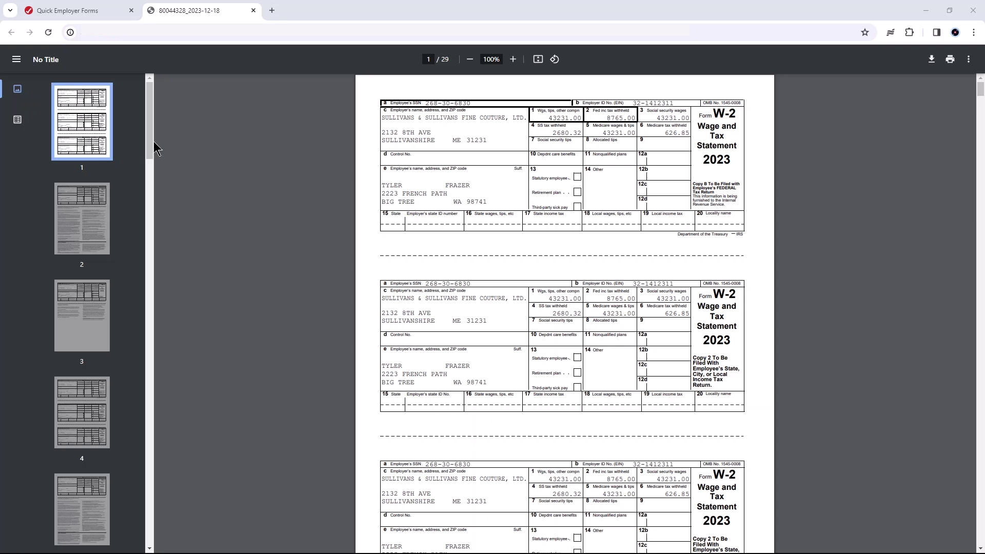
{"action": "left_click_drag", "start_coordinate": [150, 127], "coordinate": [147, 515]}
{"action": "left_click", "coordinate": [83, 493]}
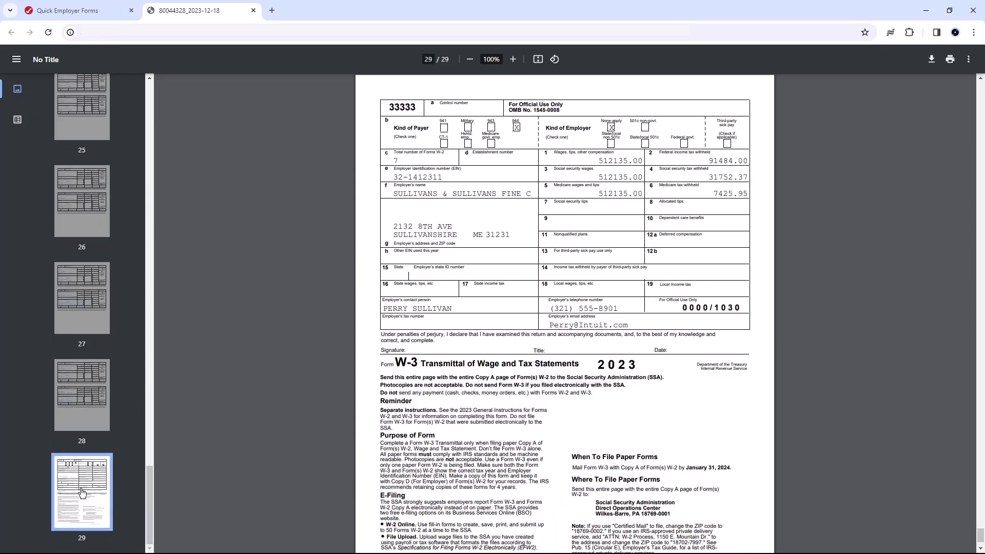
{"action": "key", "text": "ctrl+w"}
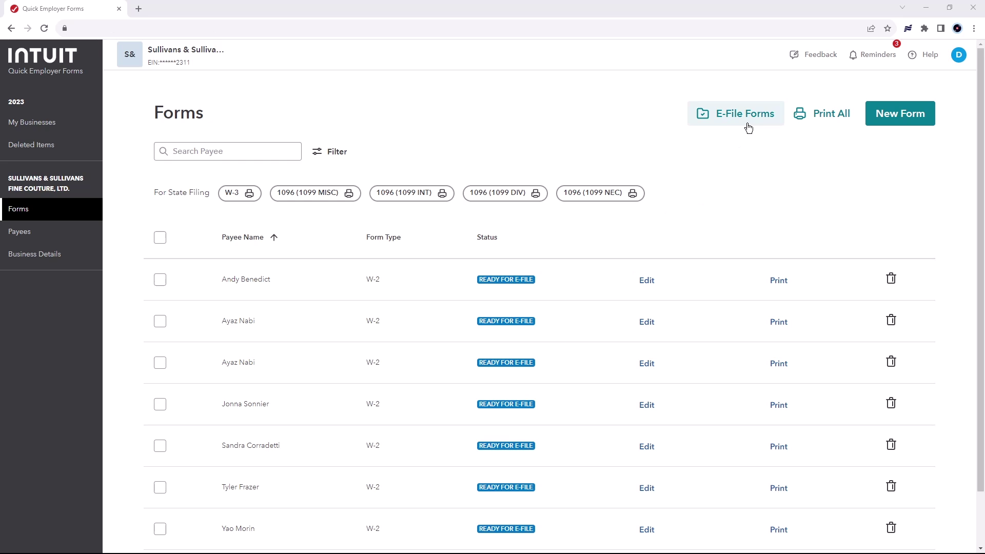
{"action": "left_click", "coordinate": [748, 126]}
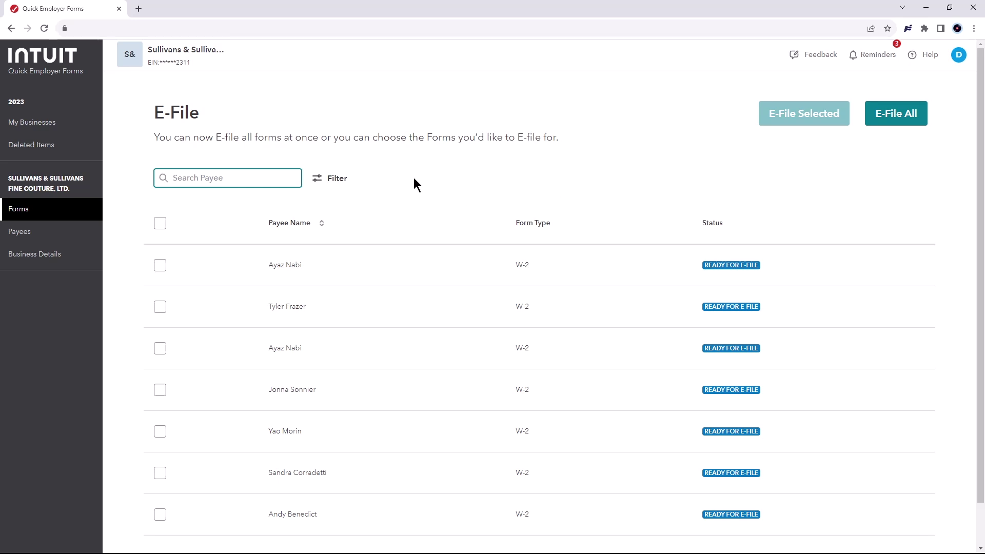
{"action": "left_click", "coordinate": [158, 267]}
{"action": "left_click", "coordinate": [159, 350]}
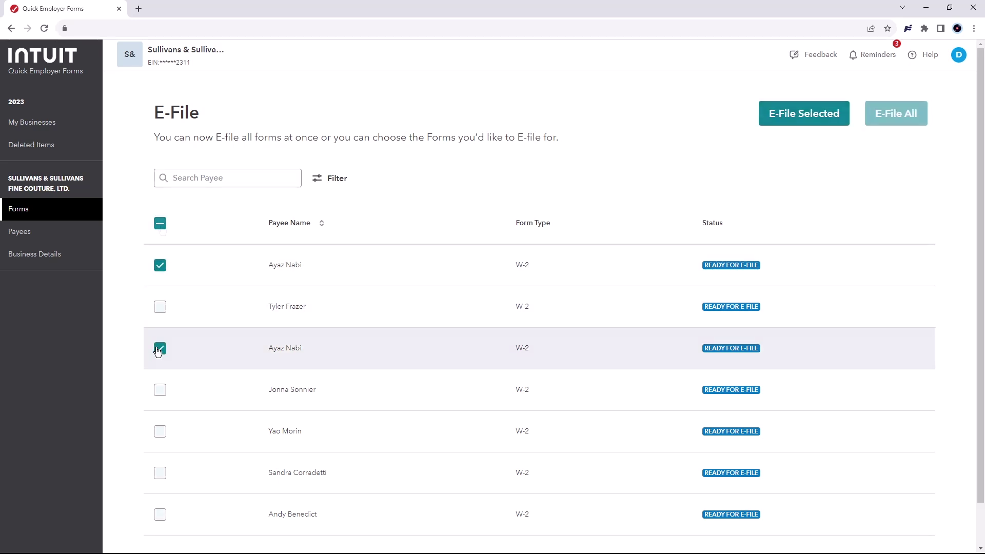
{"action": "left_click", "coordinate": [891, 125]}
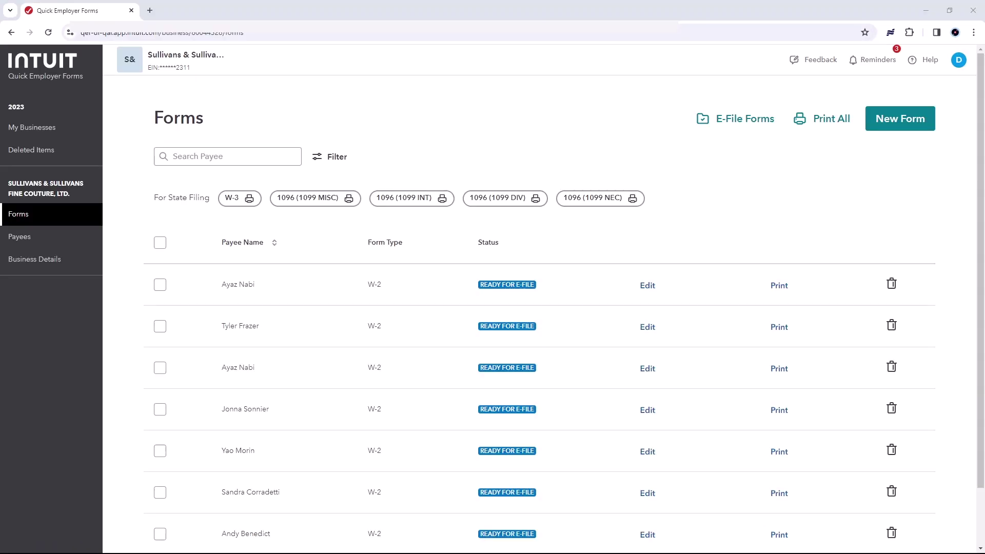
Delete the first three W-2s, leaving four ready for e-file, then go to Deleted Items.
{"action": "left_click", "coordinate": [161, 285]}
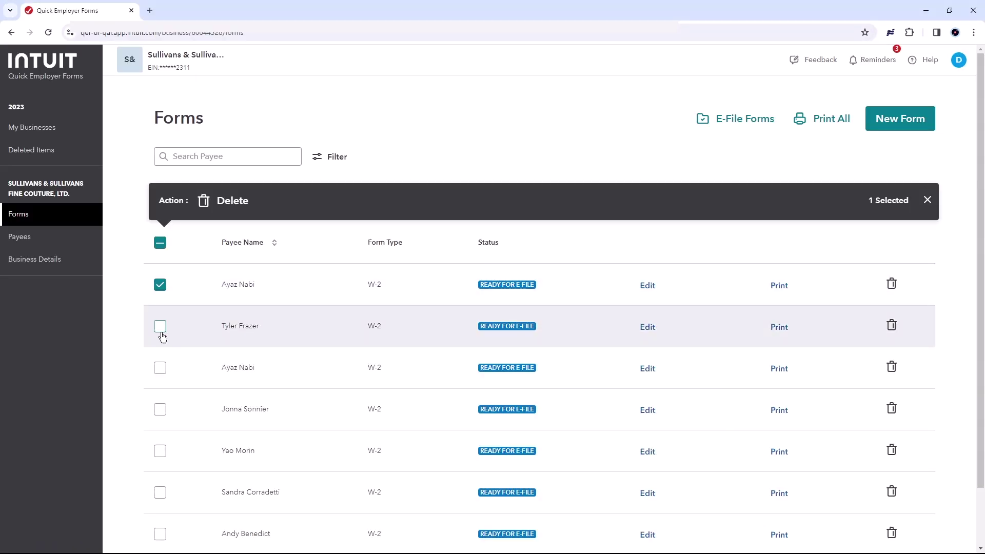
{"action": "left_click", "coordinate": [160, 328]}
{"action": "left_click", "coordinate": [160, 368]}
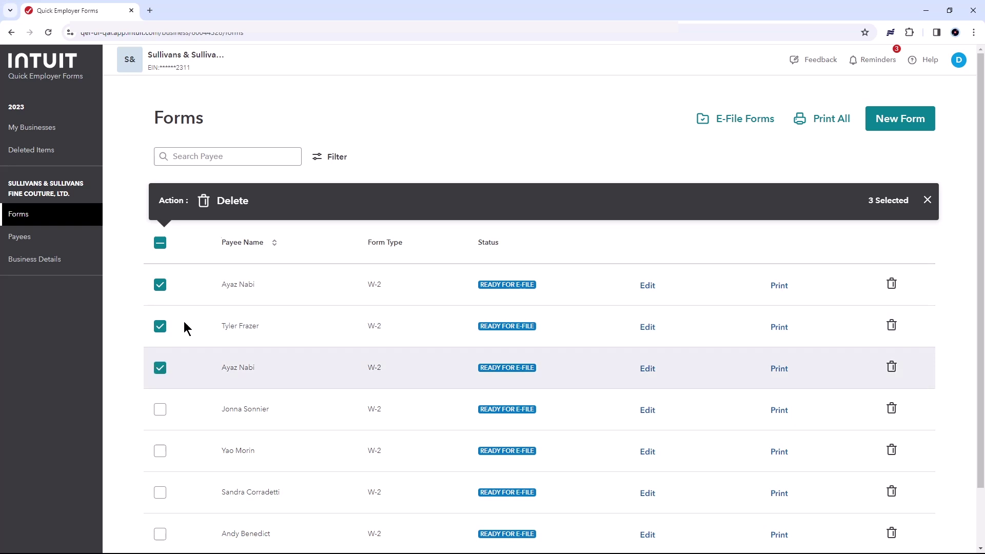
{"action": "left_click", "coordinate": [234, 202]}
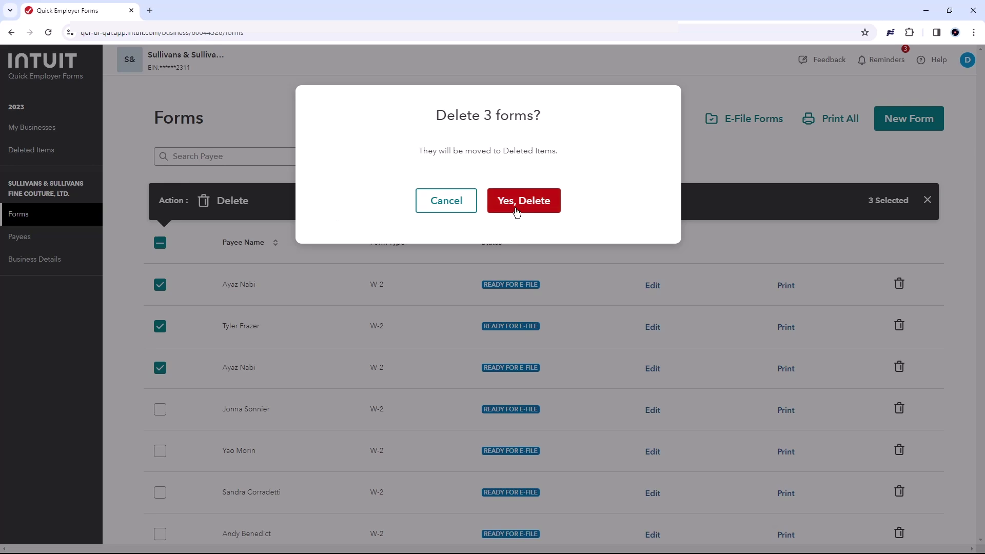
{"action": "left_click", "coordinate": [517, 209]}
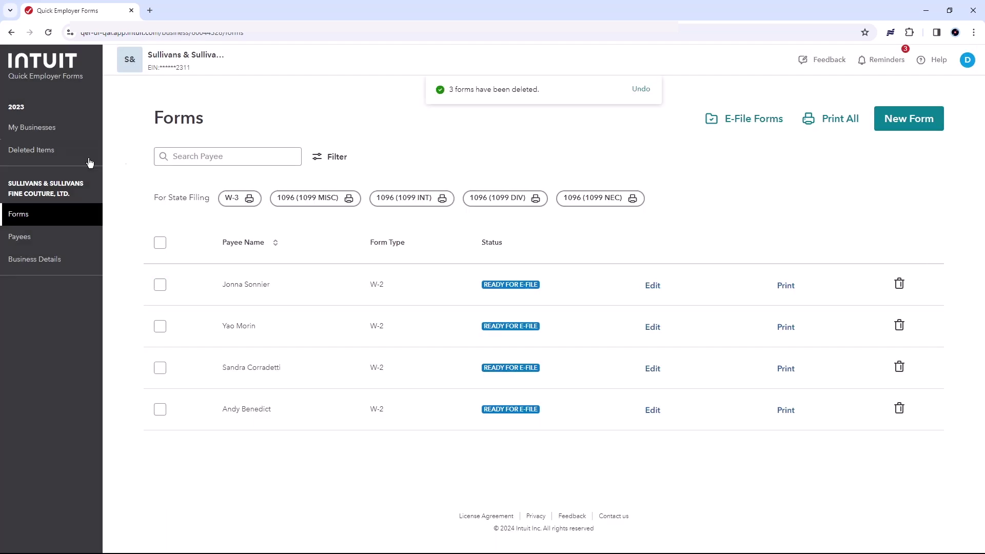
{"action": "left_click", "coordinate": [57, 155]}
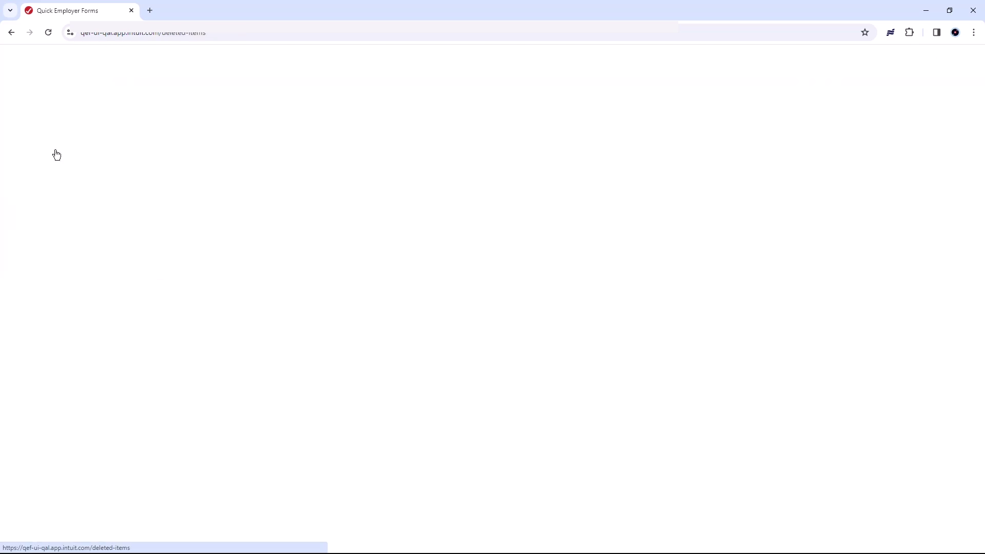
Select the business's three deleted W-2s in Deleted Items and restore them.
{"action": "left_click", "coordinate": [160, 262]}
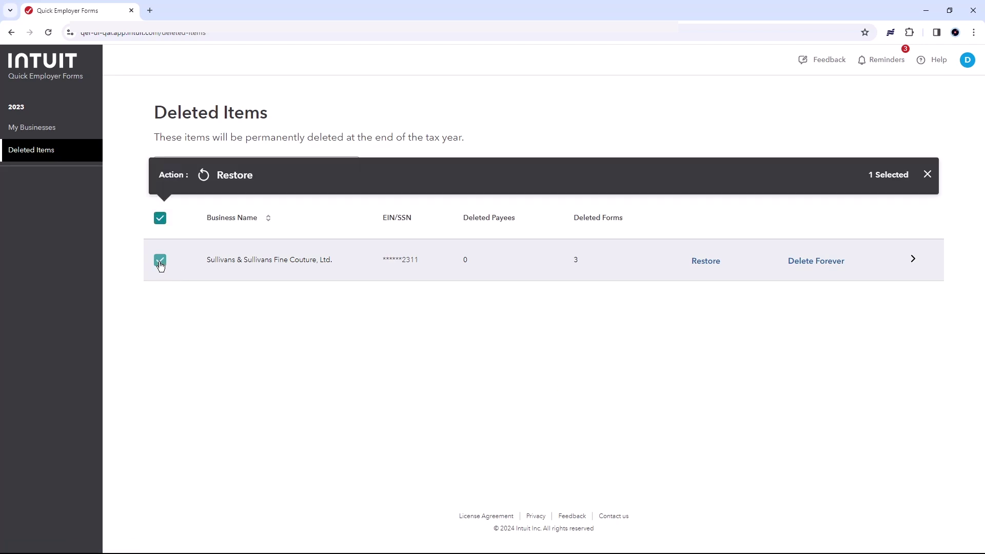
{"action": "left_click", "coordinate": [233, 176]}
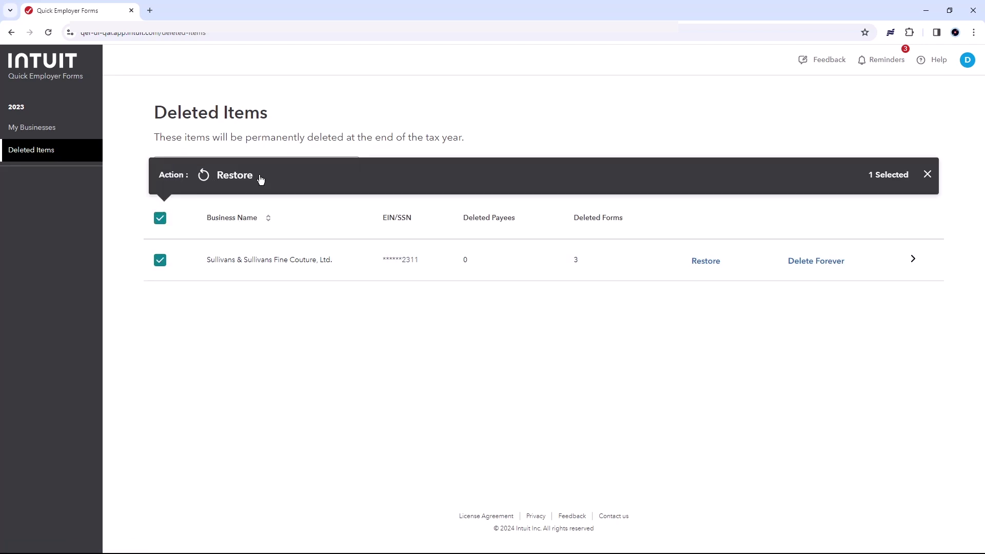
{"action": "left_click", "coordinate": [913, 260]}
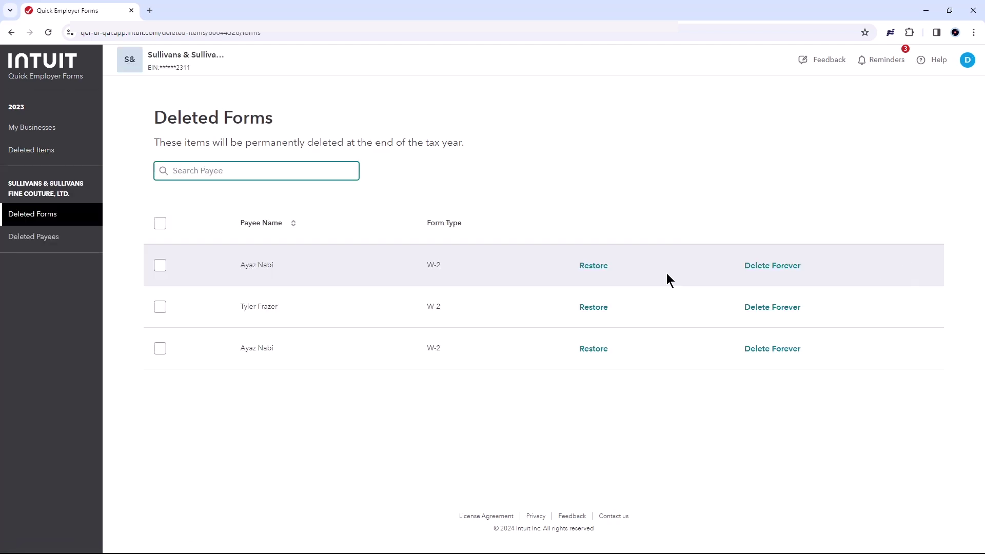
{"action": "left_click", "coordinate": [161, 266]}
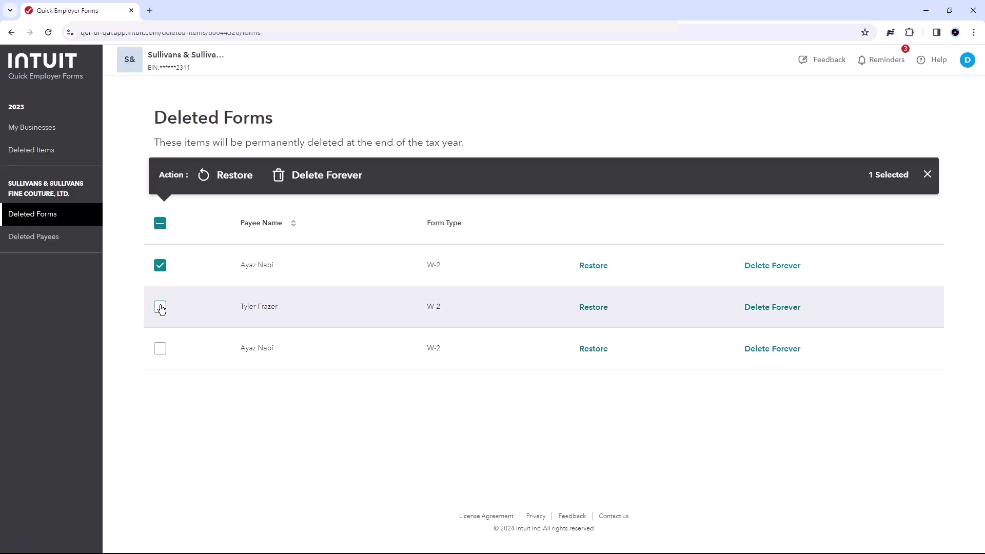
{"action": "left_click", "coordinate": [160, 306]}
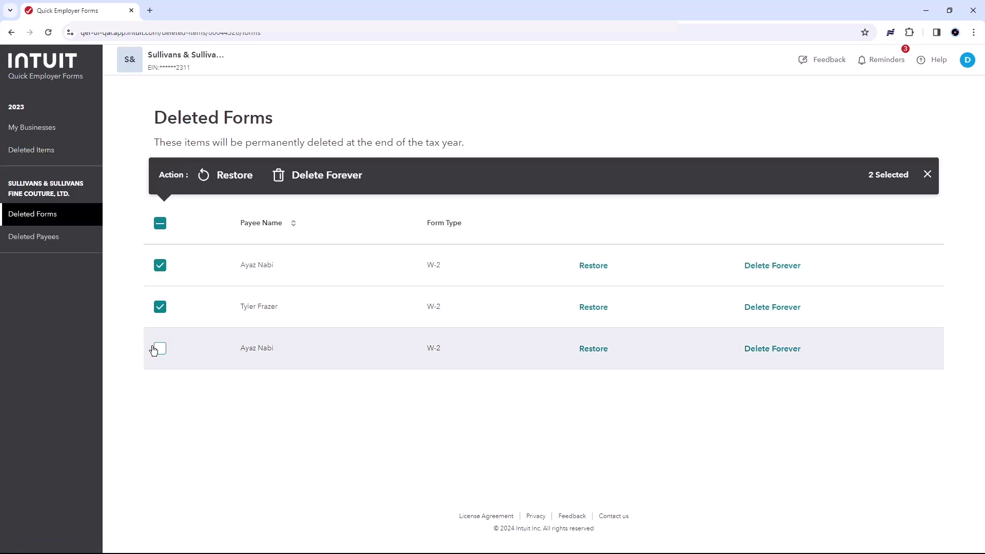
{"action": "left_click", "coordinate": [226, 176]}
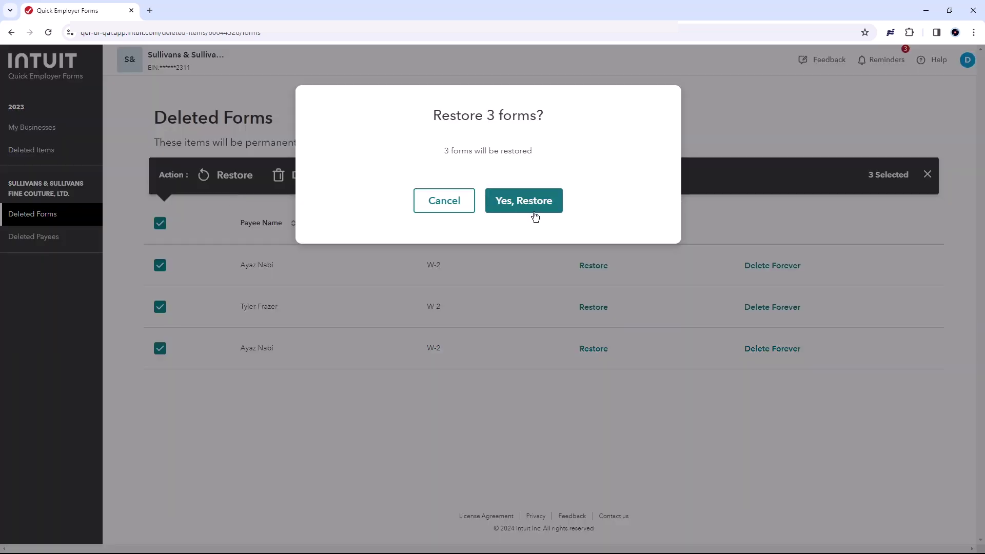
{"action": "left_click", "coordinate": [534, 212]}
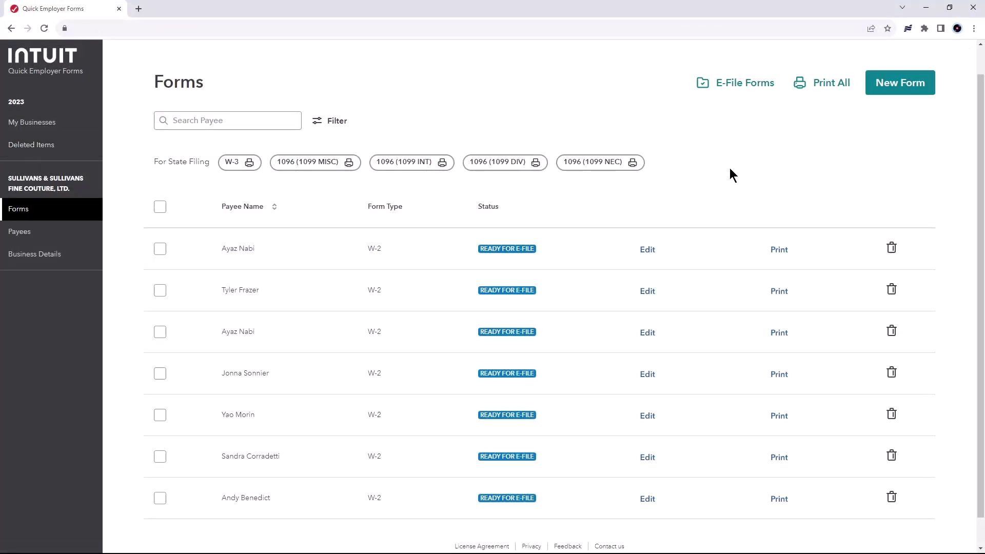
{"action": "scroll", "coordinate": [728, 167], "scroll_direction": "up", "scroll_amount": 1}
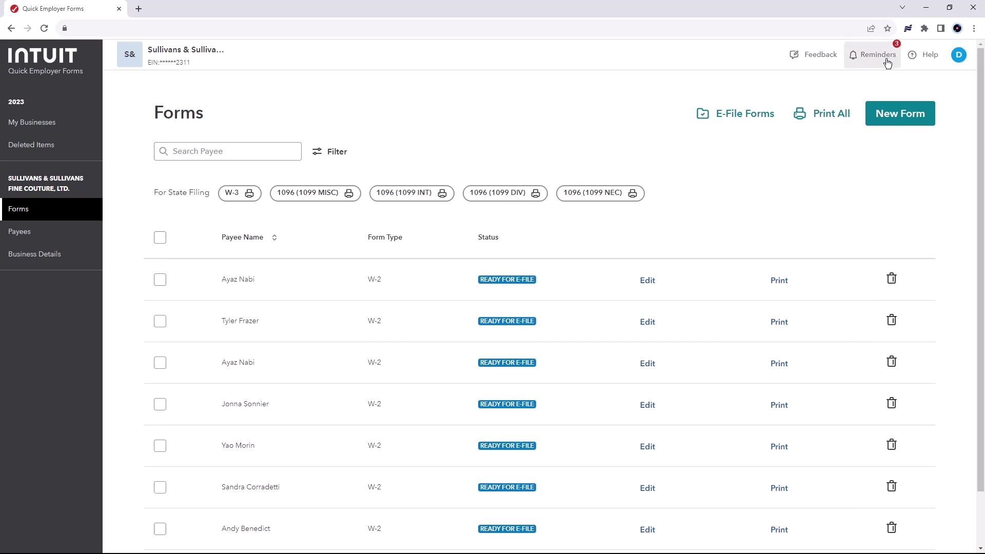
Bring up the Help resources from the top header of Quick Employer Forms.
{"action": "left_click", "coordinate": [927, 65]}
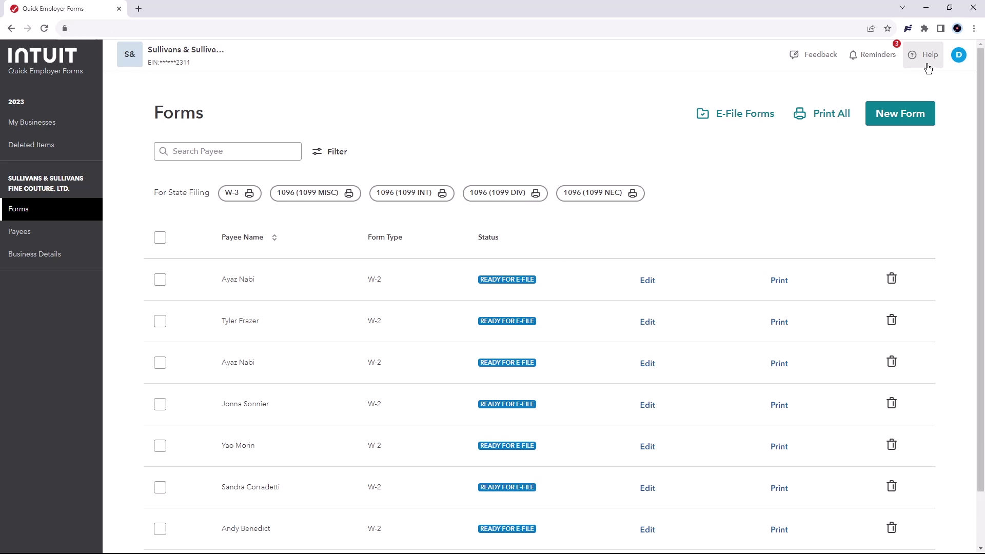